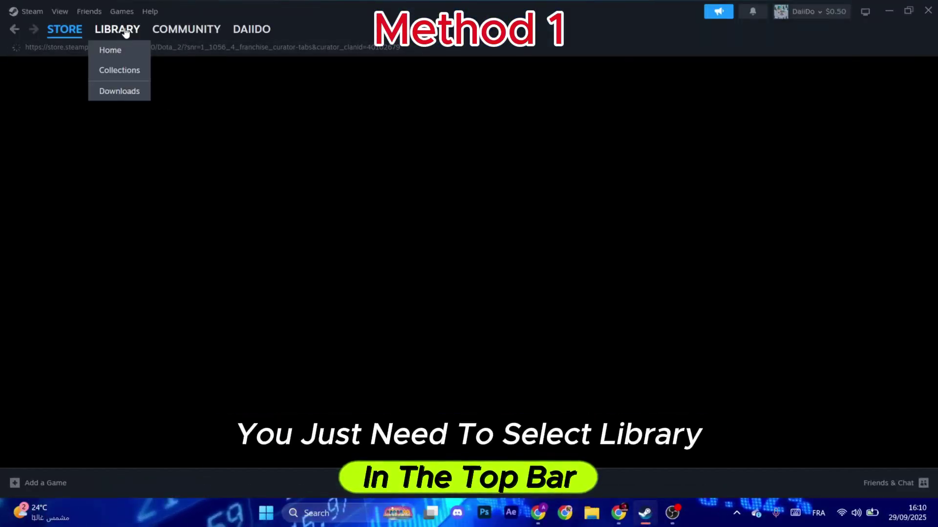
Open Dota 2's library page from Collections, showing its queued download at 1%.
left_click(134, 76)
scroll(102, 225, "up", 5)
scroll(92, 186, "down", 2)
scroll(95, 183, "down", 1)
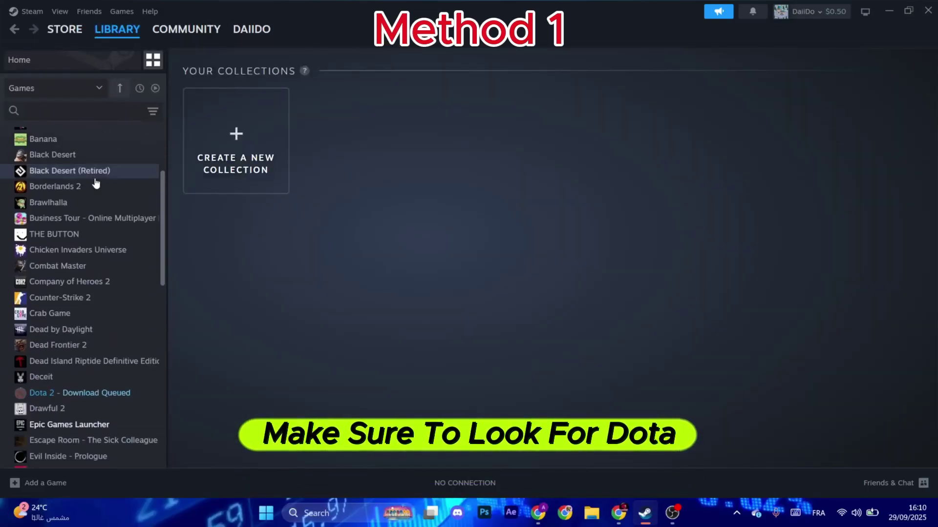
scroll(95, 184, "down", 3)
left_click(78, 271)
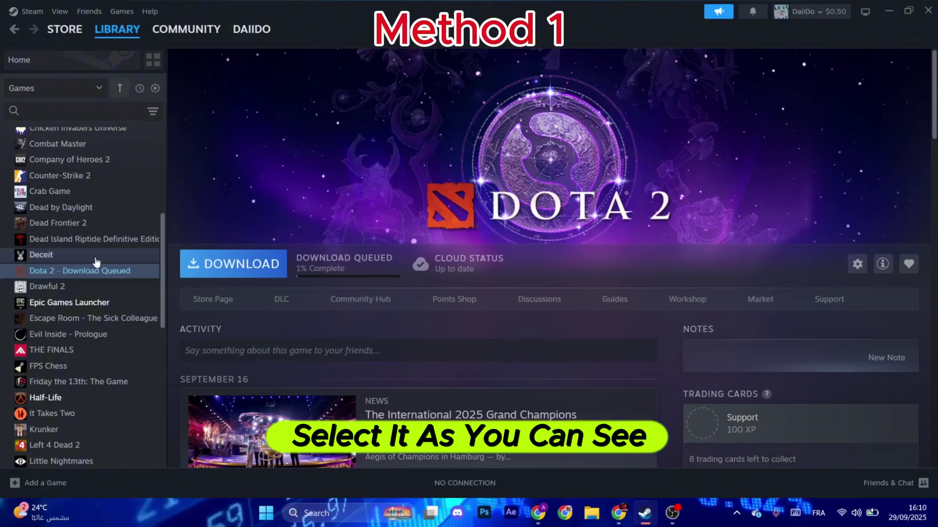
Open Properties for Resident Evil 4 (2005) from the game page's Manage gear.
left_click(858, 264)
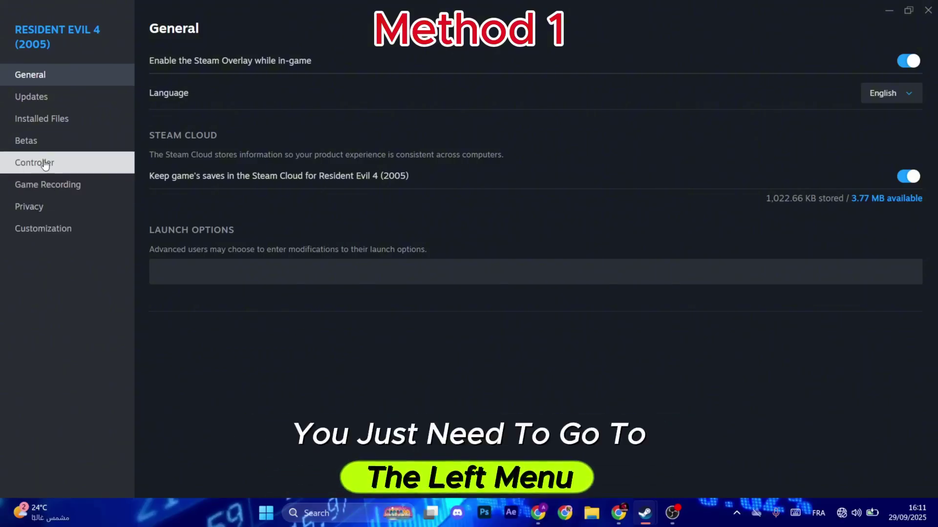
Verify Resident Evil 4's files under Installed Files, then exit Steam from the tray.
left_click(79, 121)
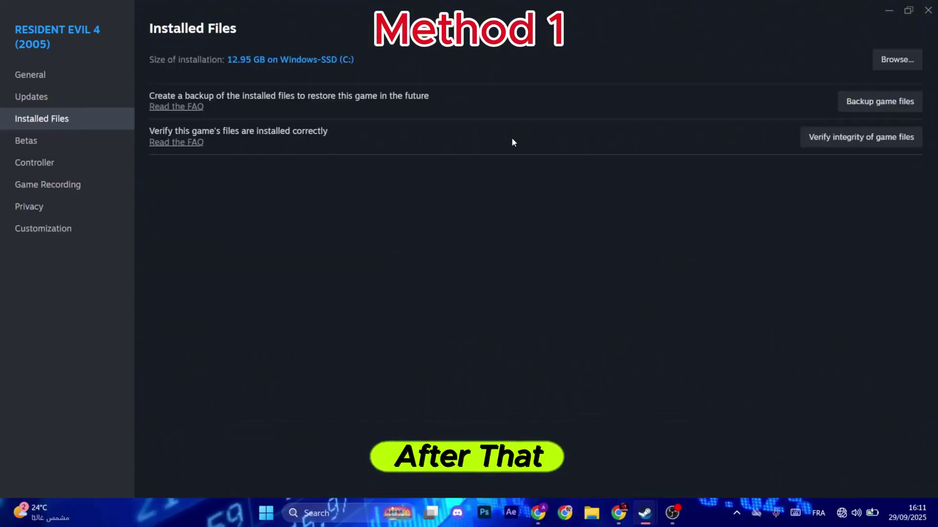
left_click(841, 146)
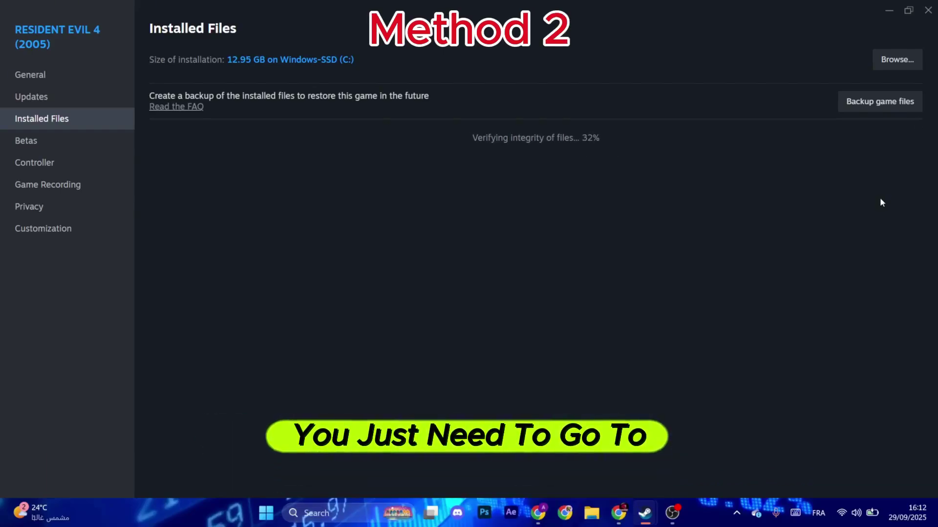
left_click(736, 515)
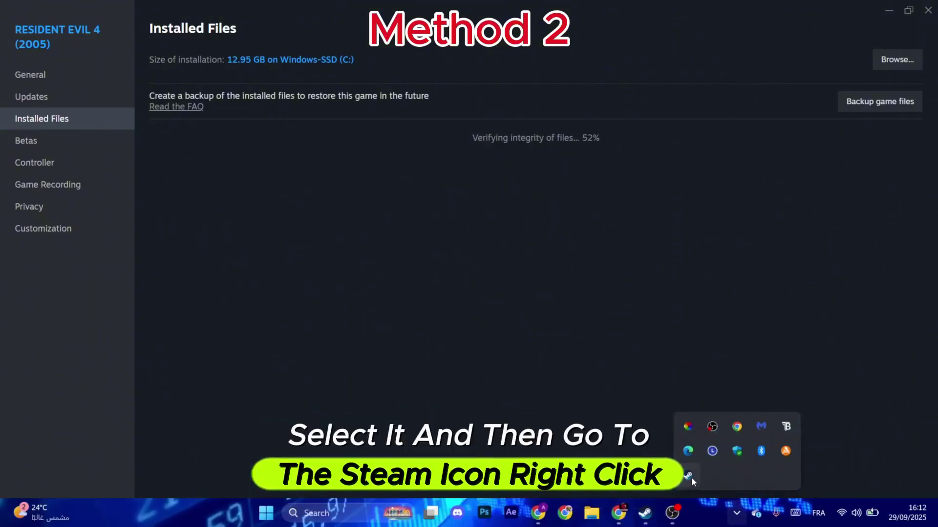
right_click(689, 476)
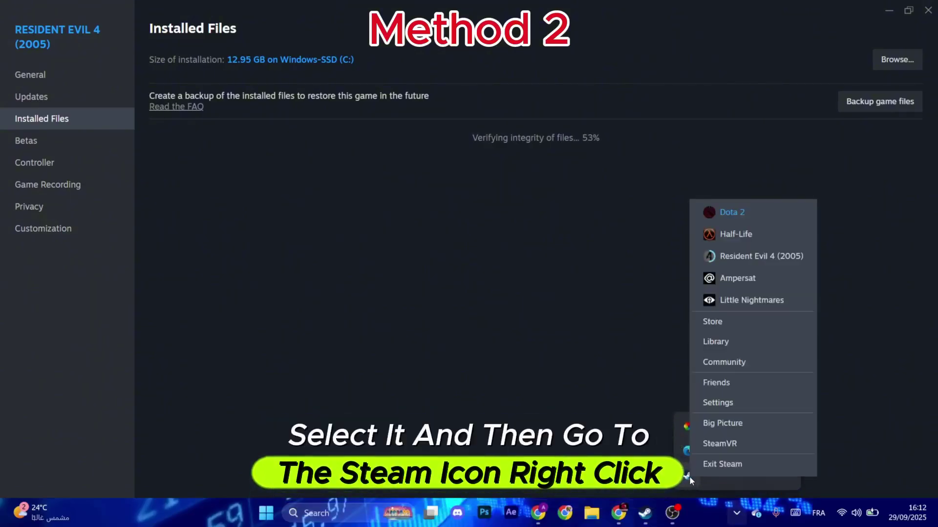
left_click(759, 471)
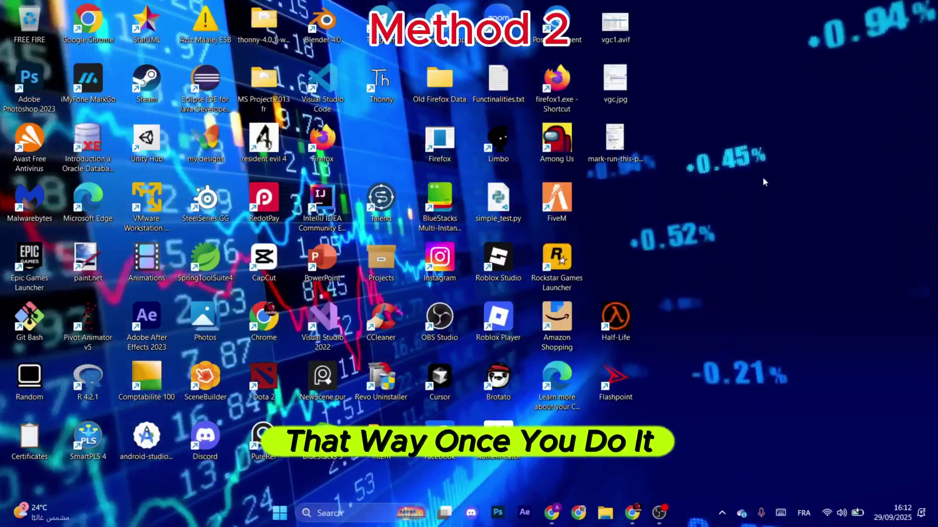